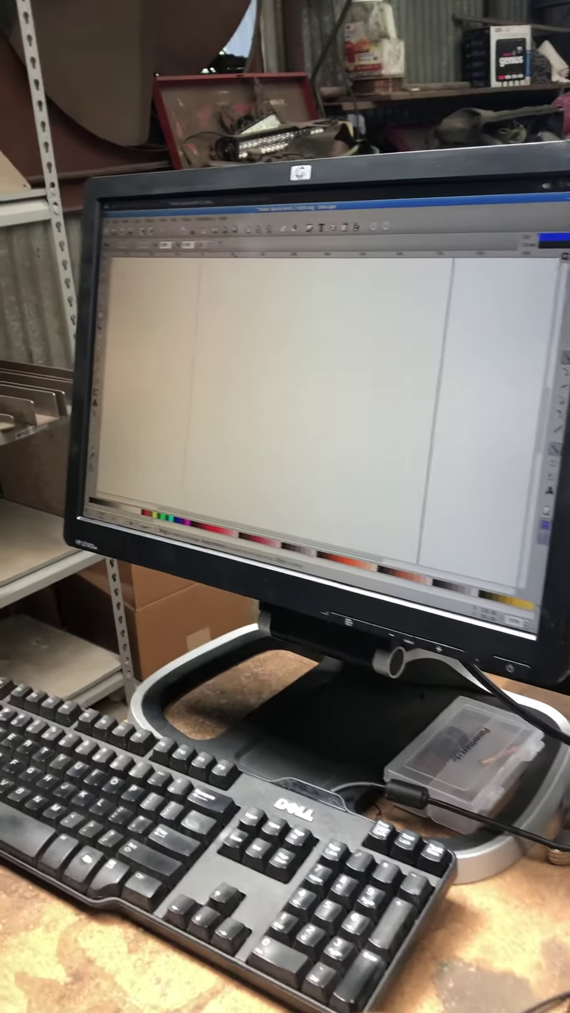
# Step: Draw the blue square and give it exact width and height values in the chosen units
pyautogui.moveTo(279, 325); pyautogui.dragTo(409, 479)
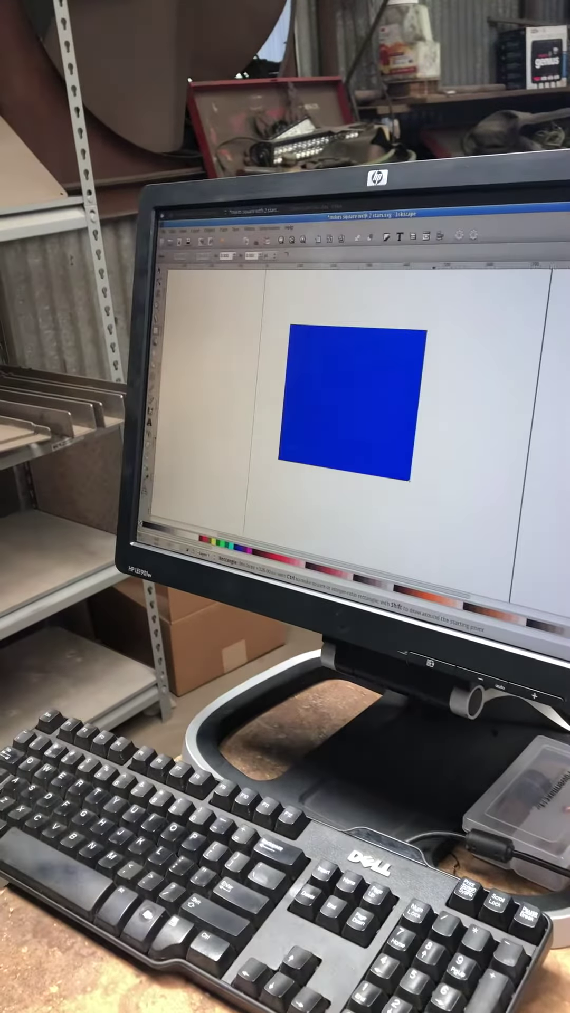
pyautogui.press('n')
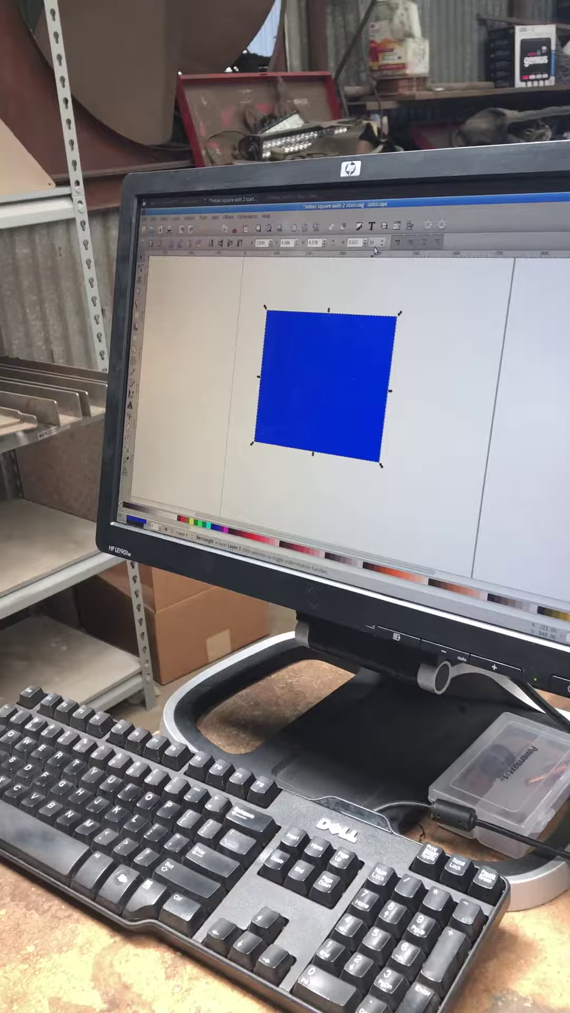
pyautogui.click(370, 256)
pyautogui.click(372, 260)
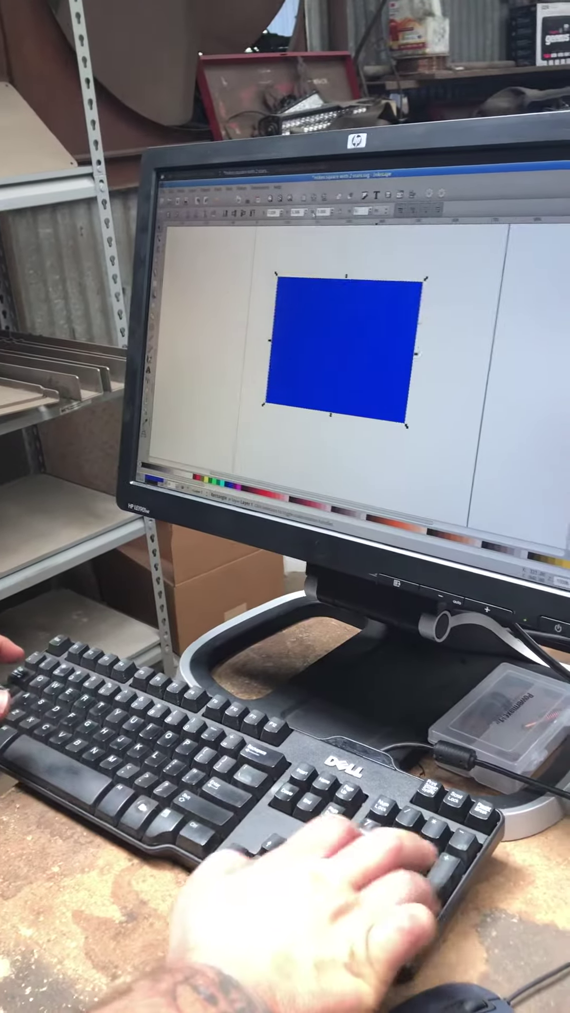
pyautogui.press('Return')
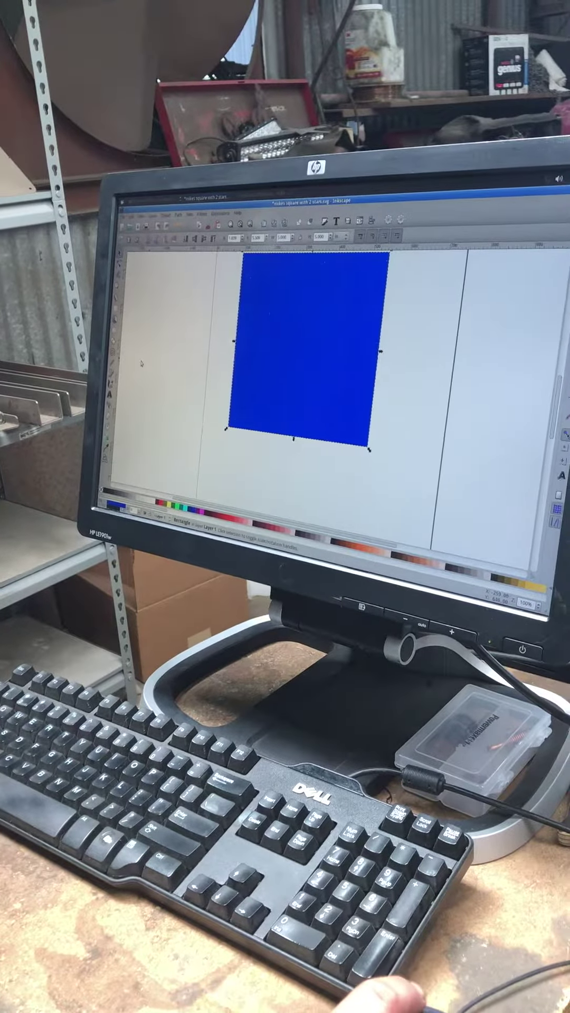
pyautogui.press('r')
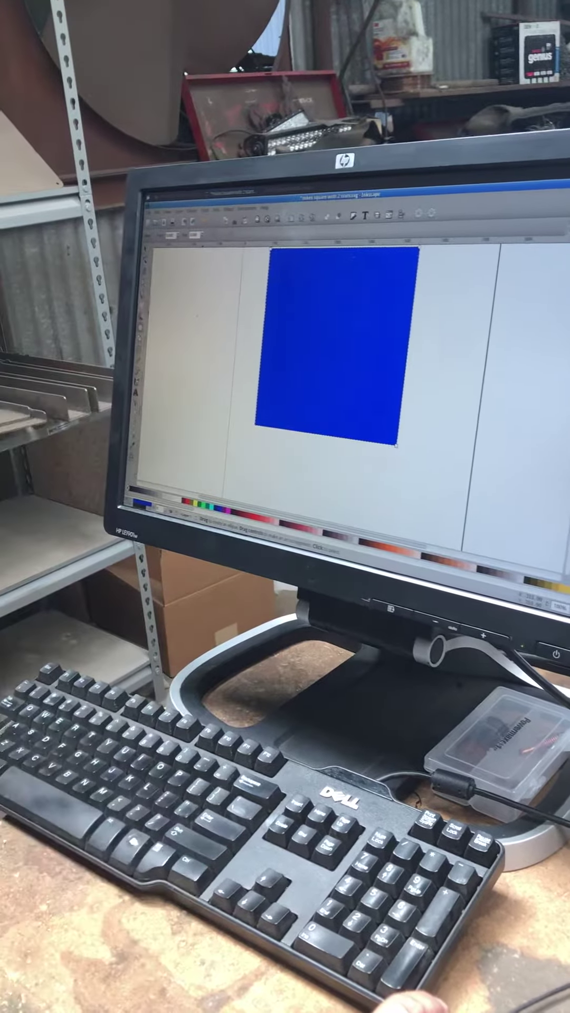
# Step: Draw a small red circle beside the square and drag it into the square's upper-left corner
pyautogui.moveTo(156, 319); pyautogui.dragTo(183, 346)
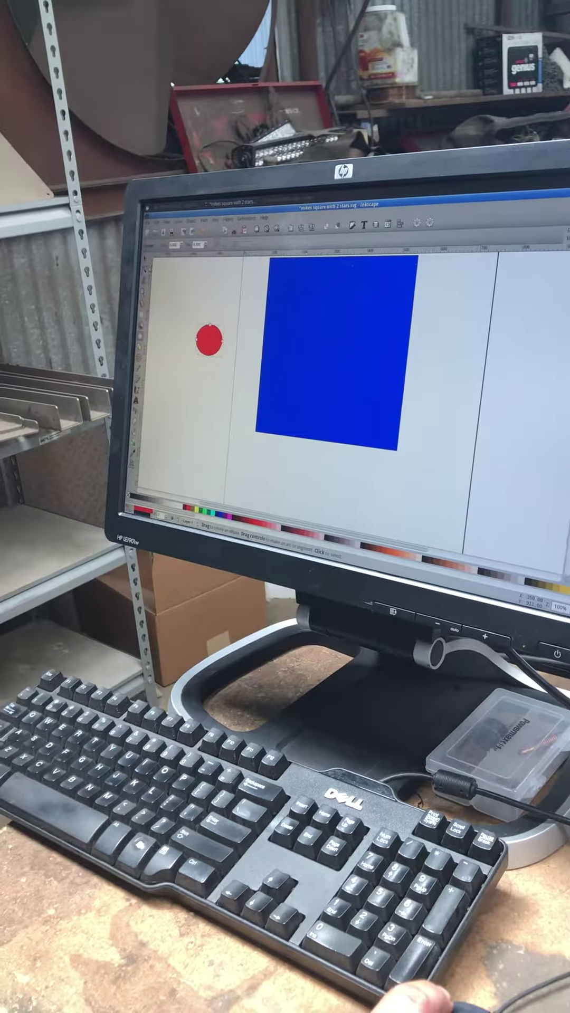
pyautogui.press('s')
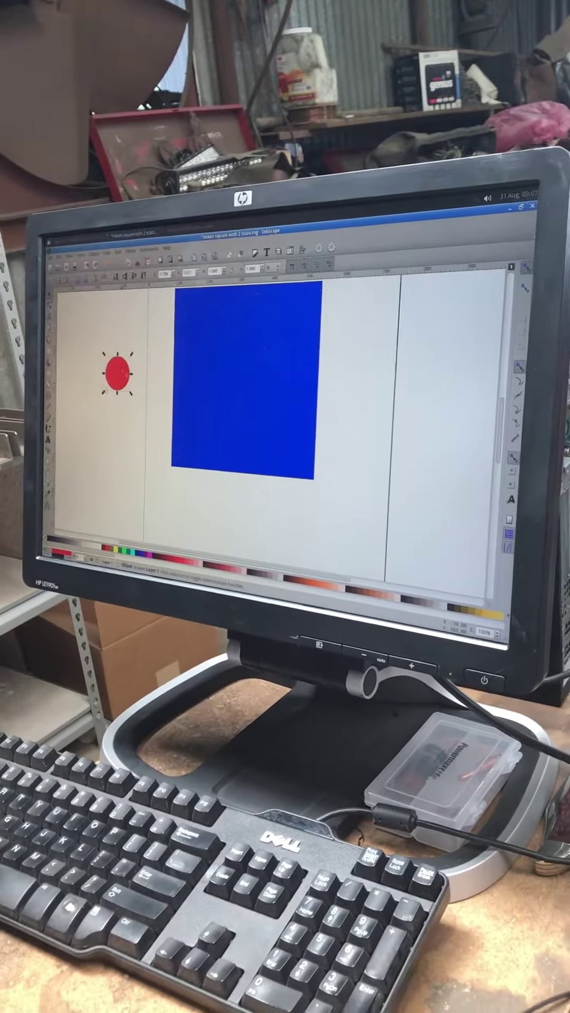
pyautogui.moveTo(117, 372)
pyautogui.mouseDown()
pyautogui.moveTo(195, 351)
pyautogui.moveTo(203, 296)
pyautogui.mouseUp()
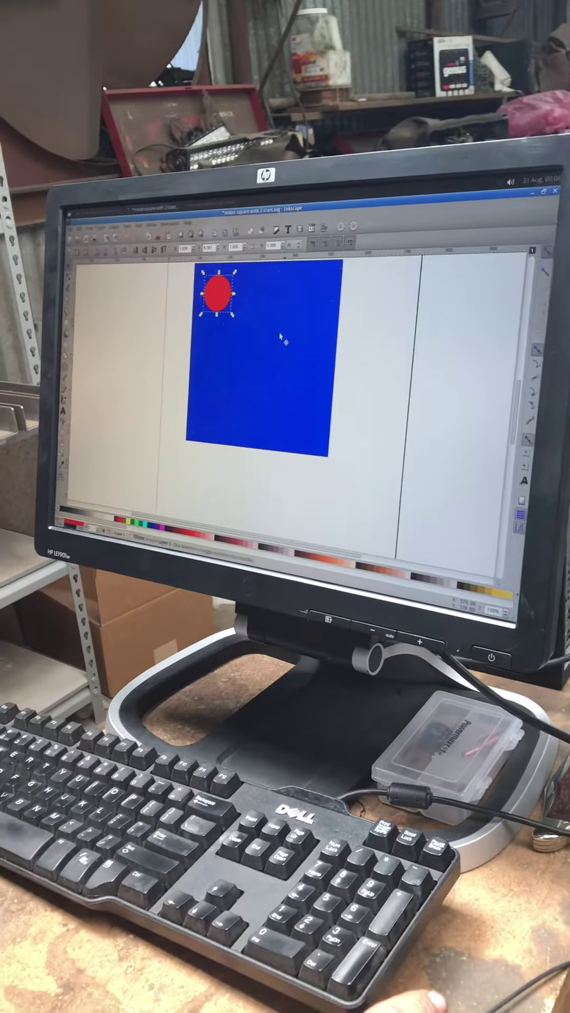
# Step: Paste copies of the red circle into the top-right, bottom-left and bottom-right corners
pyautogui.hotkey('ctrl', 'v')
pyautogui.moveTo(289, 325); pyautogui.dragTo(320, 285)
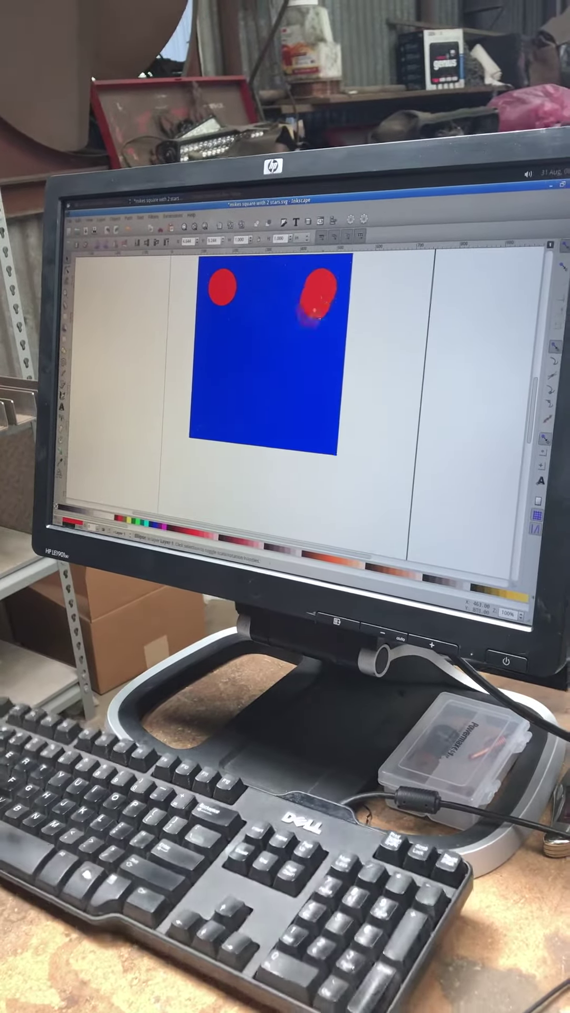
pyautogui.hotkey('ctrl', 'v')
pyautogui.moveTo(206, 428); pyautogui.dragTo(207, 428)
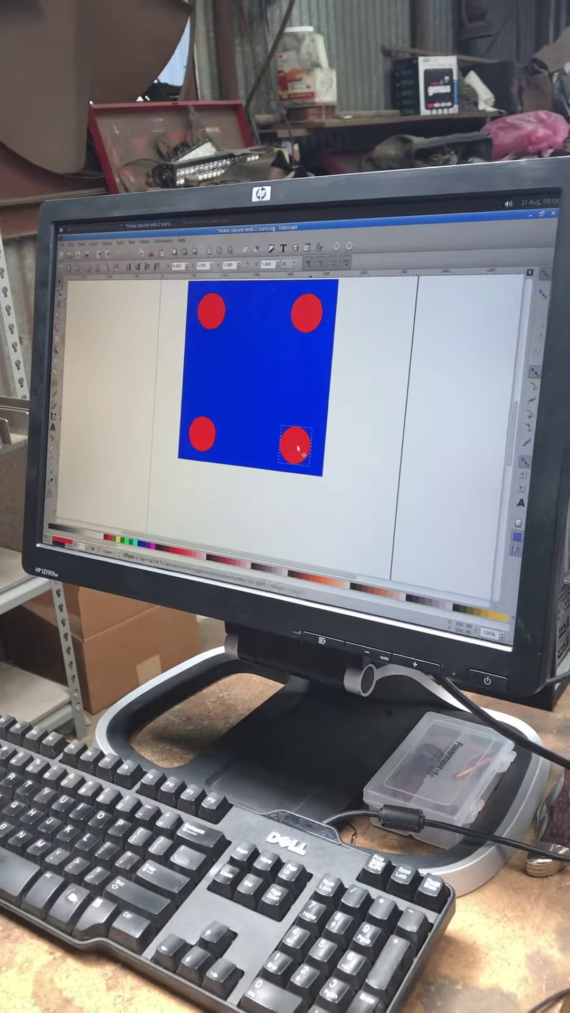
pyautogui.click(297, 450)
# Step: Paste a fifth red circle at the square's centre and open Save As
pyautogui.hotkey('ctrl', 'v')
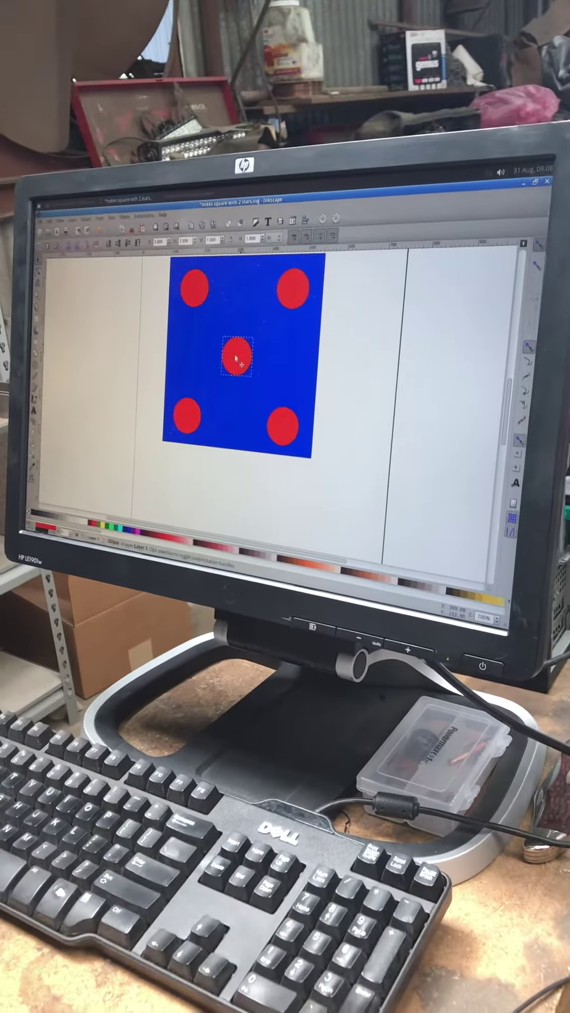
pyautogui.click(236, 357)
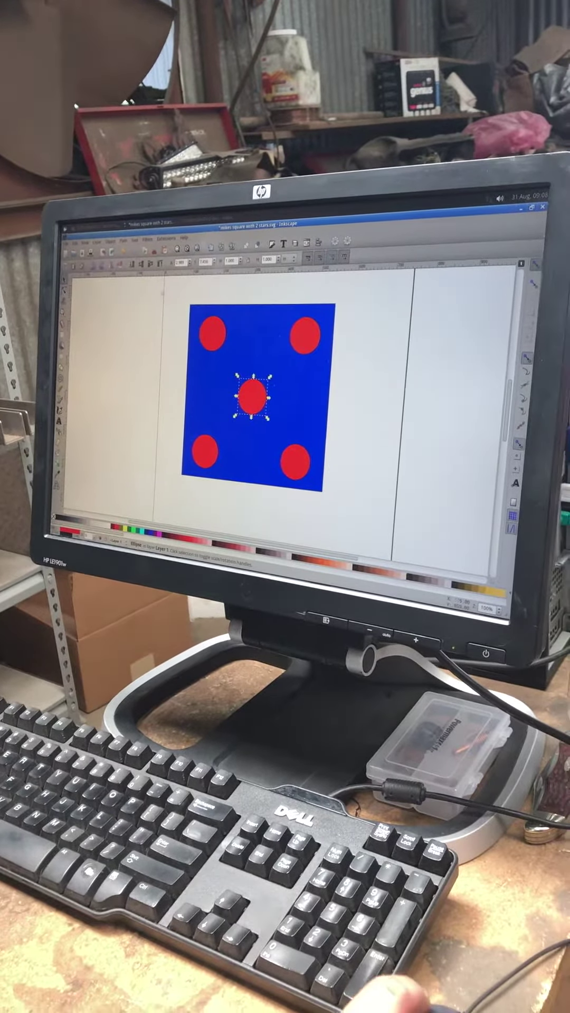
pyautogui.click(69, 247)
pyautogui.click(87, 305)
pyautogui.write('5 in sq.svg')
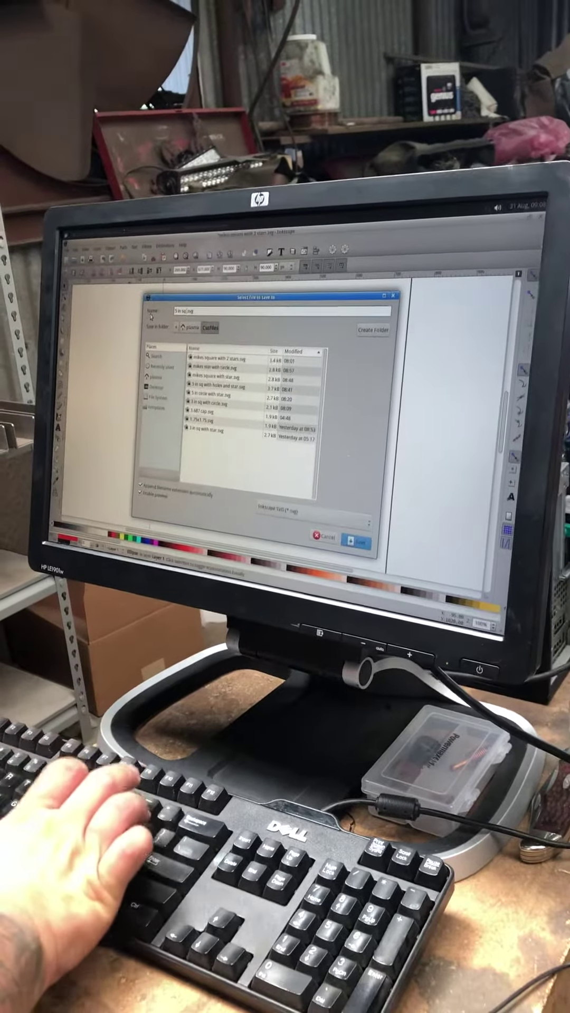
pyautogui.write('with 5 hol')
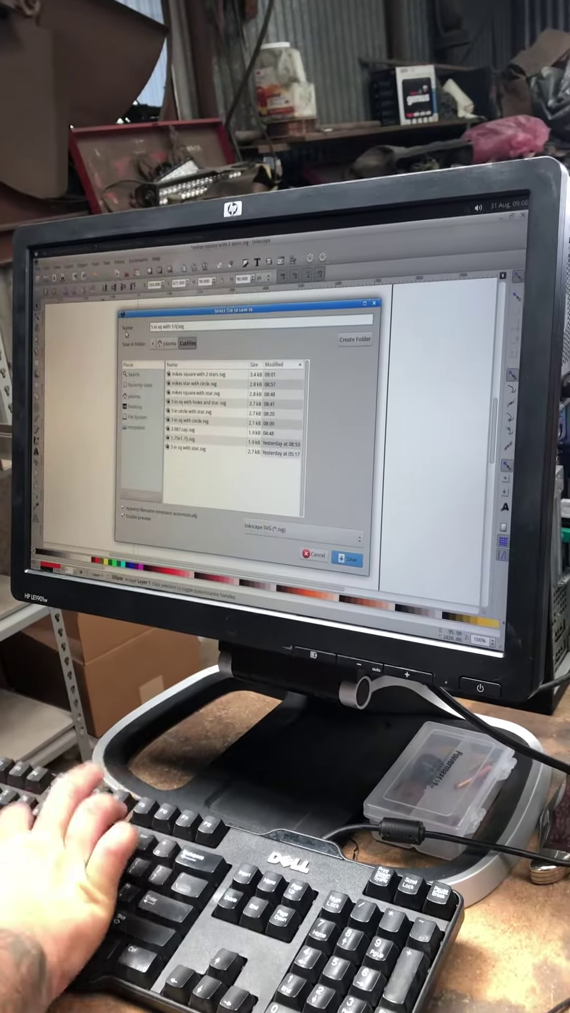
pyautogui.write('es')
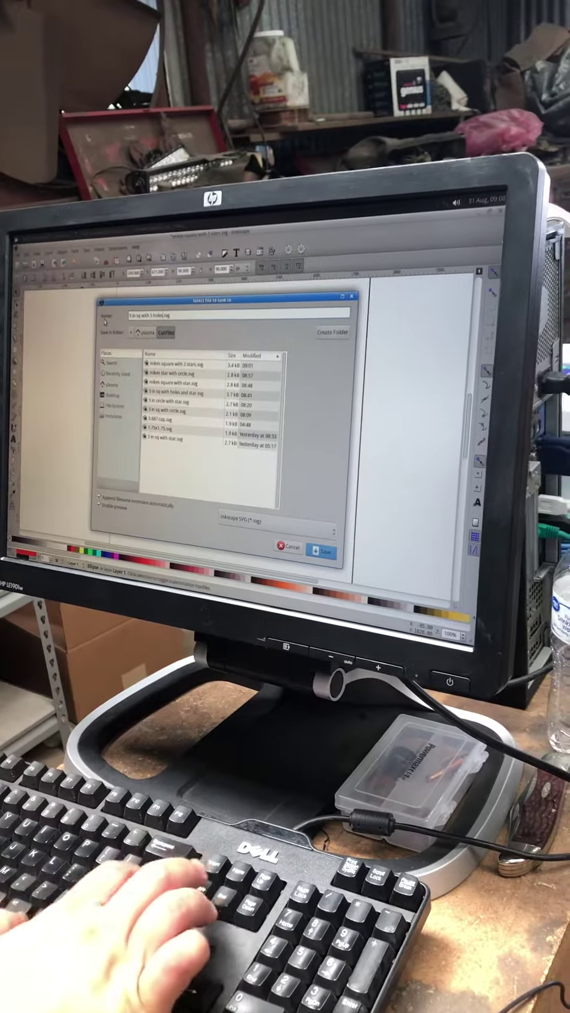
# Step: Confirm saving the dice-five drawing as Inkscape SVG under the extended file name
pyautogui.press('Return')
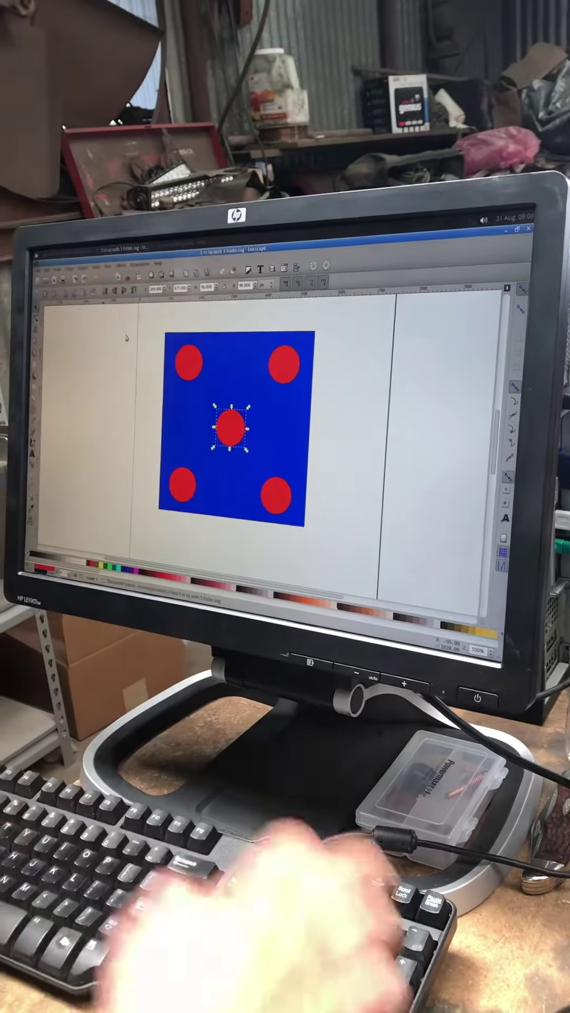